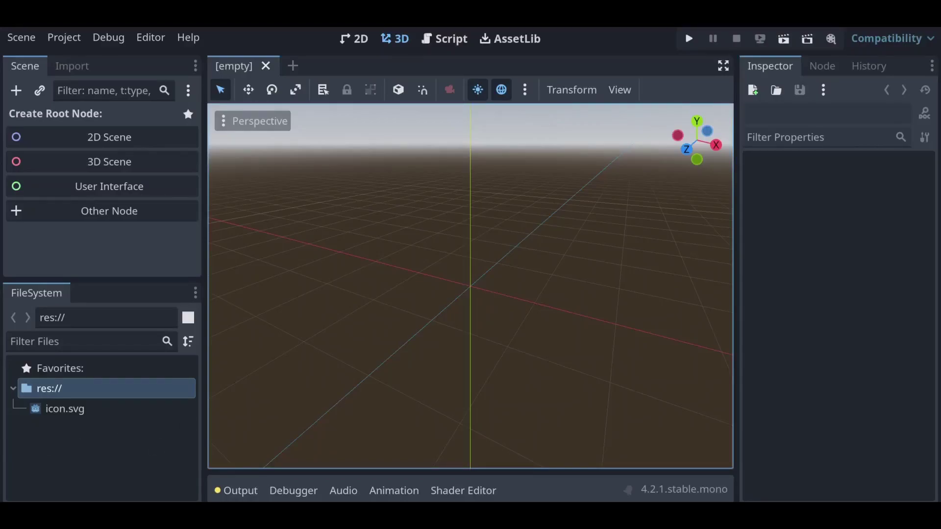
Create a 2D scene root node and add a CPUParticles2D node as its child.
{"action": "left_click", "coordinate": [116, 140]}
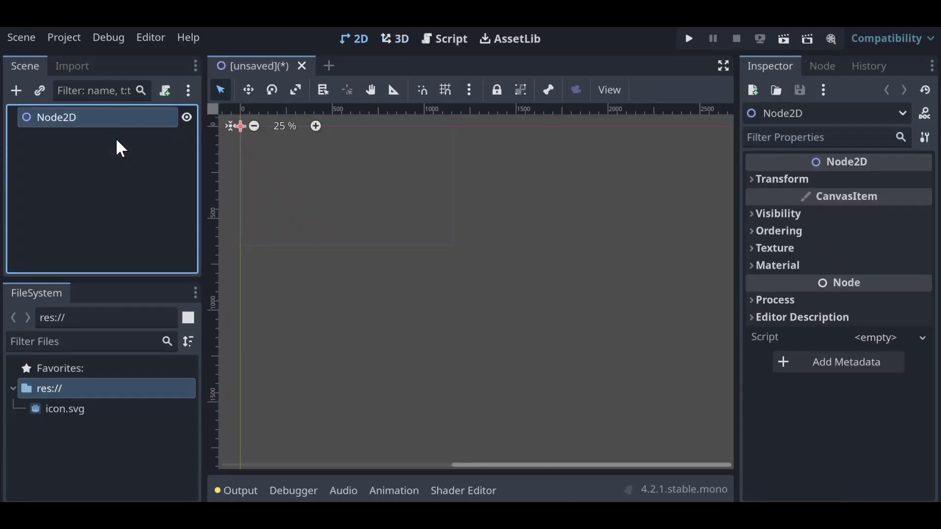
{"action": "left_click", "coordinate": [64, 143]}
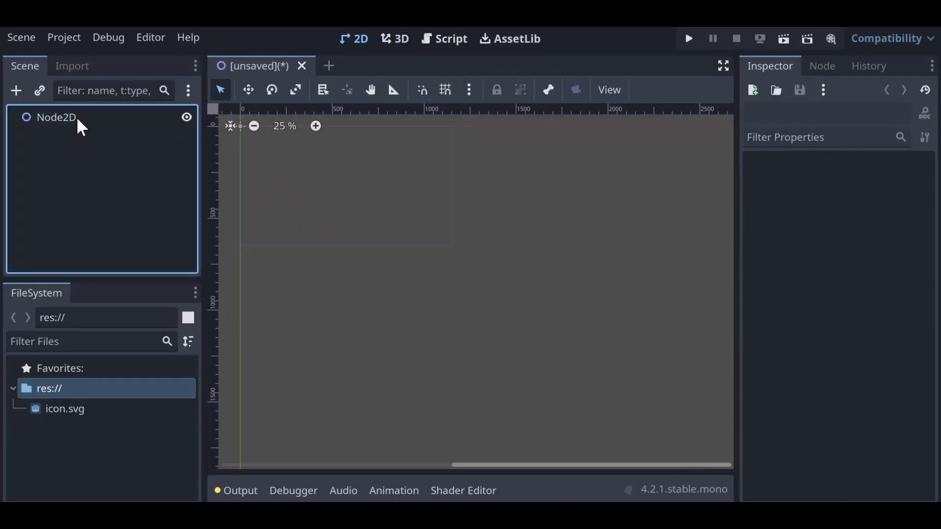
{"action": "left_click", "coordinate": [79, 125]}
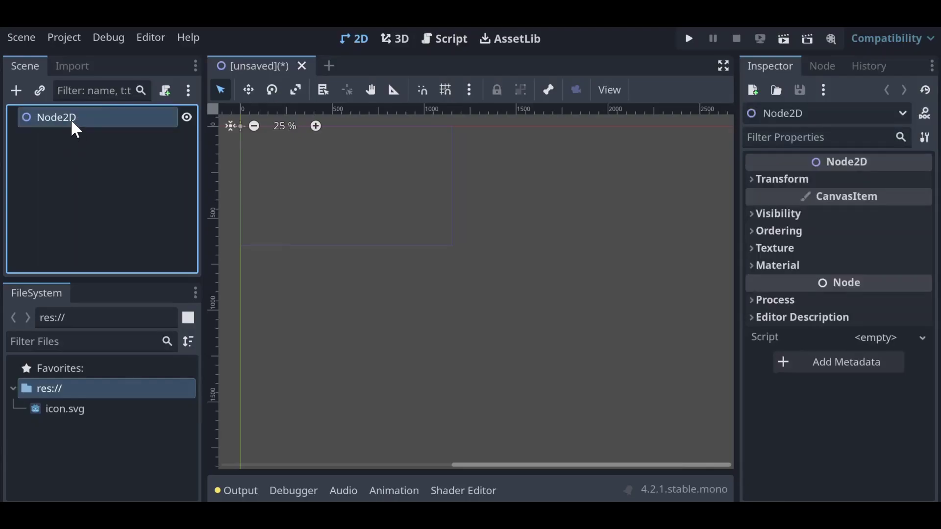
{"action": "right_click", "coordinate": [72, 120]}
{"action": "left_click", "coordinate": [100, 131]}
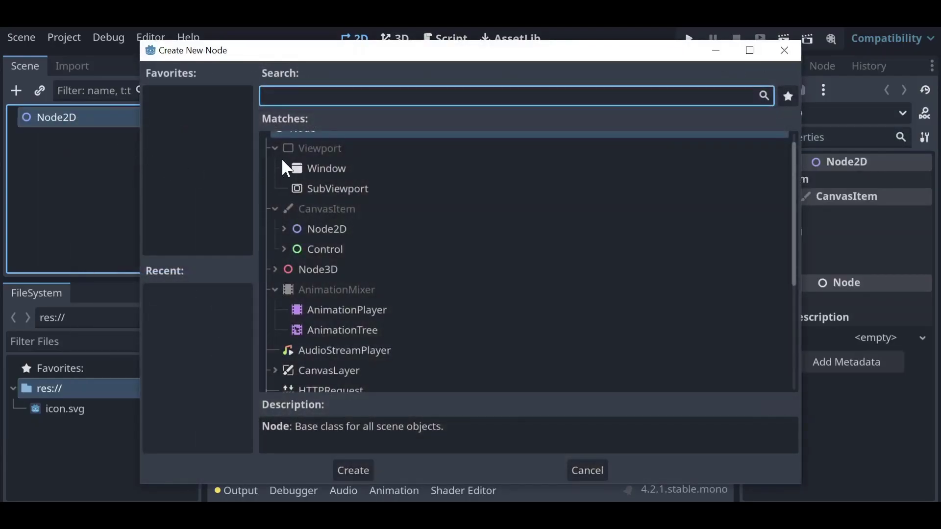
{"action": "type", "text": "cpup"}
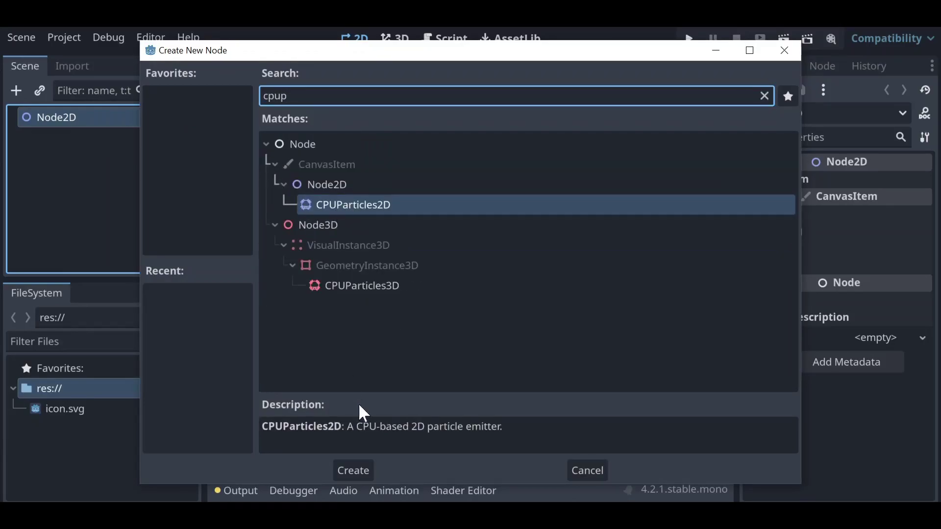
{"action": "left_click", "coordinate": [366, 470]}
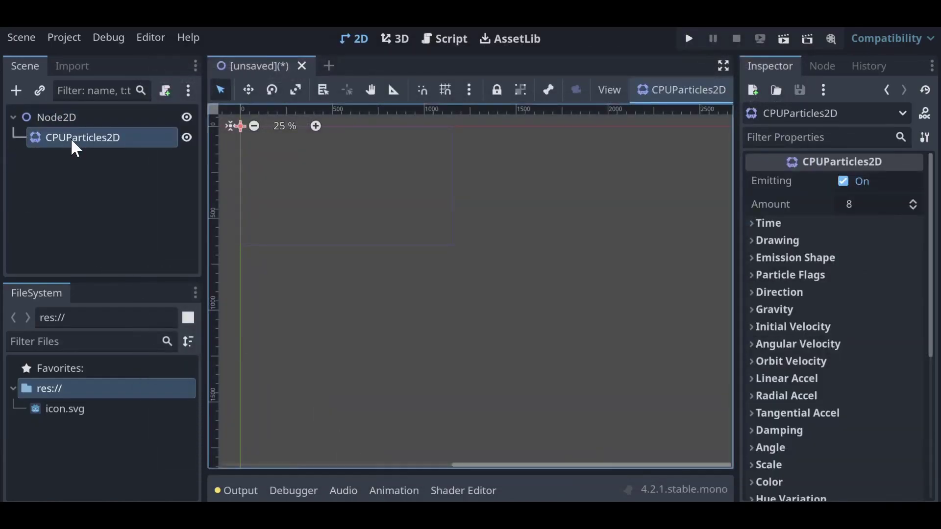
Rename the CPUParticles2D node to FireworksParticle.
{"action": "right_click", "coordinate": [71, 137]}
{"action": "left_click", "coordinate": [110, 207]}
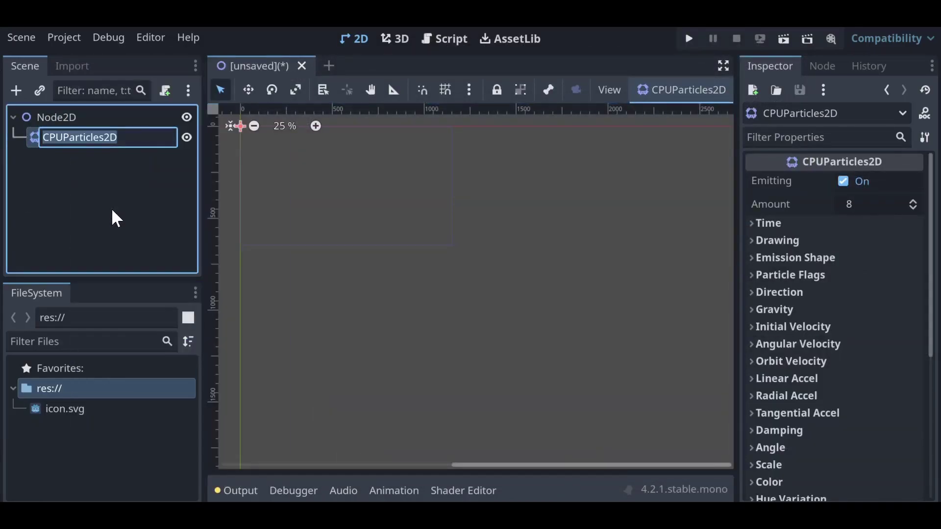
{"action": "type", "text": "Firework"}
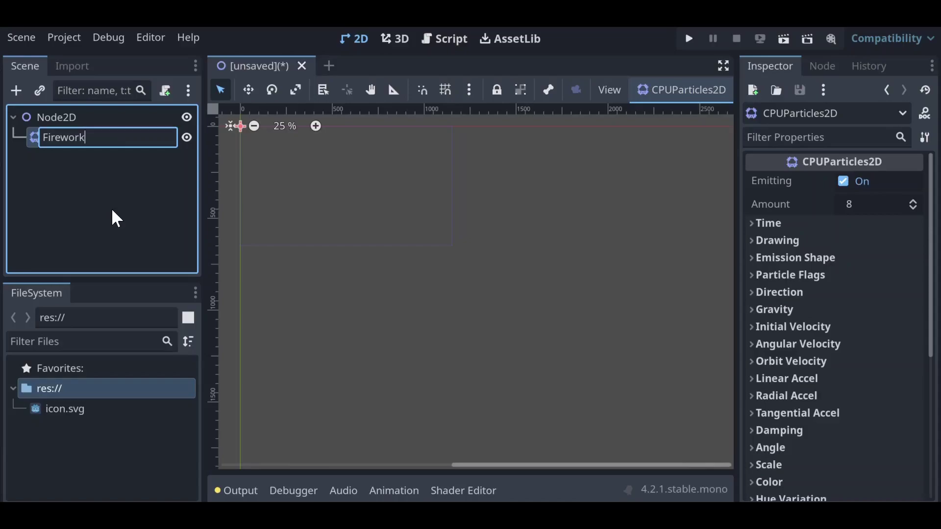
{"action": "type", "text": "sParticle"}
{"action": "key", "text": "Return"}
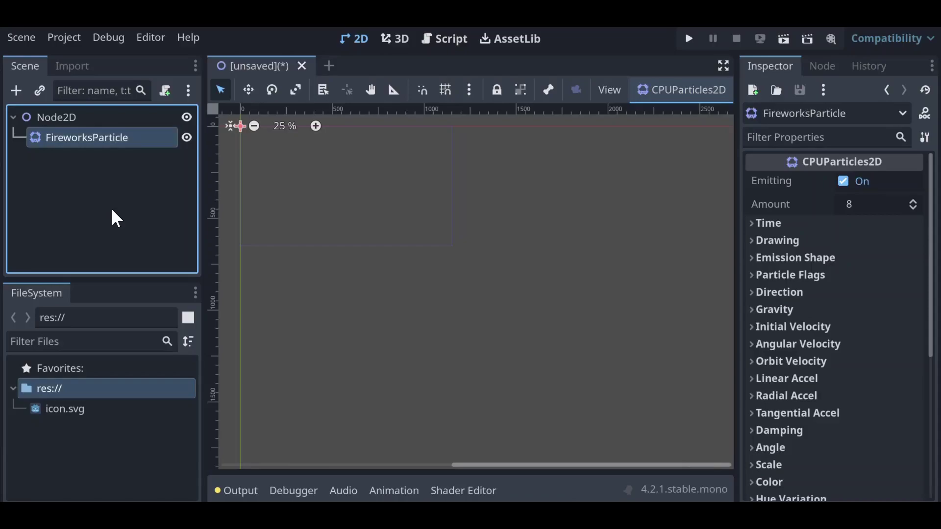
Turn off emitting for the FireworksParticle node and set its particle amount to 16.
{"action": "left_click", "coordinate": [843, 182]}
{"action": "left_click", "coordinate": [859, 203]}
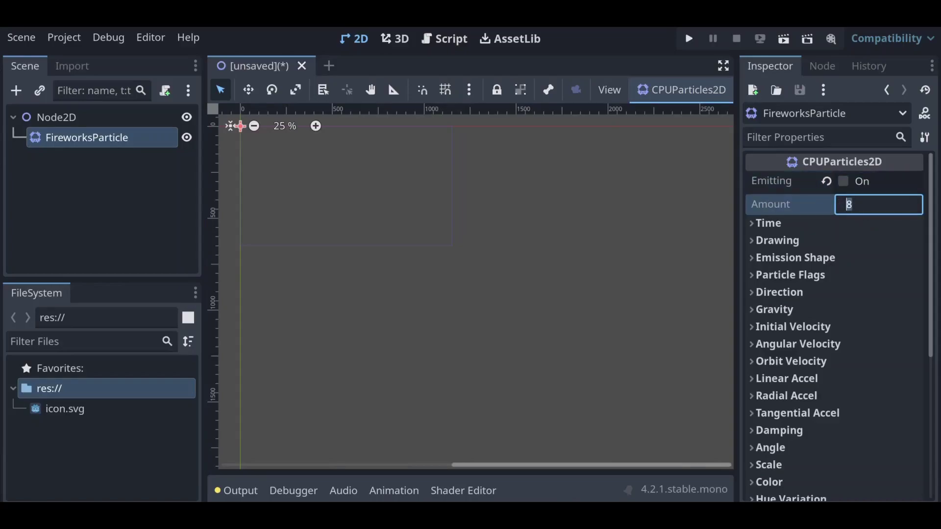
{"action": "type", "text": "16"}
{"action": "key", "text": "Return"}
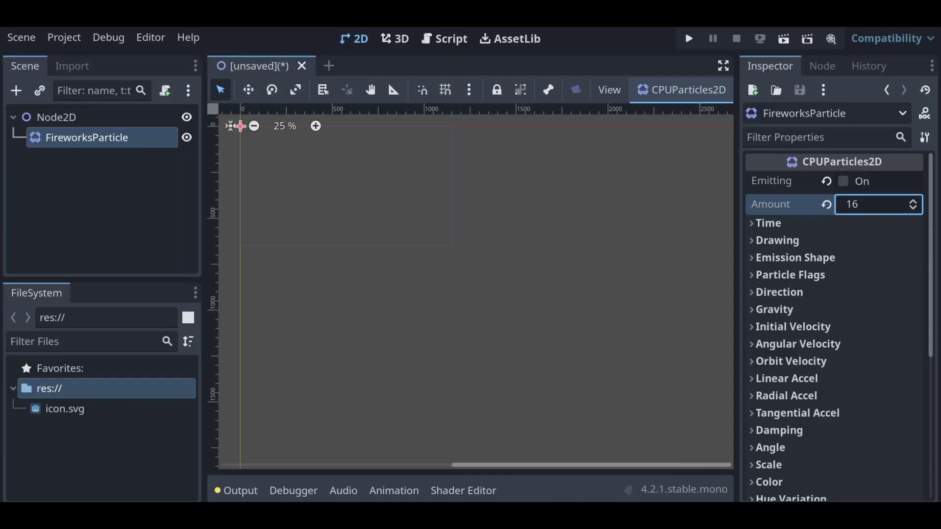
In the particle time properties, set the lifetime to 2 s and enable One Shot.
{"action": "left_click", "coordinate": [775, 224]}
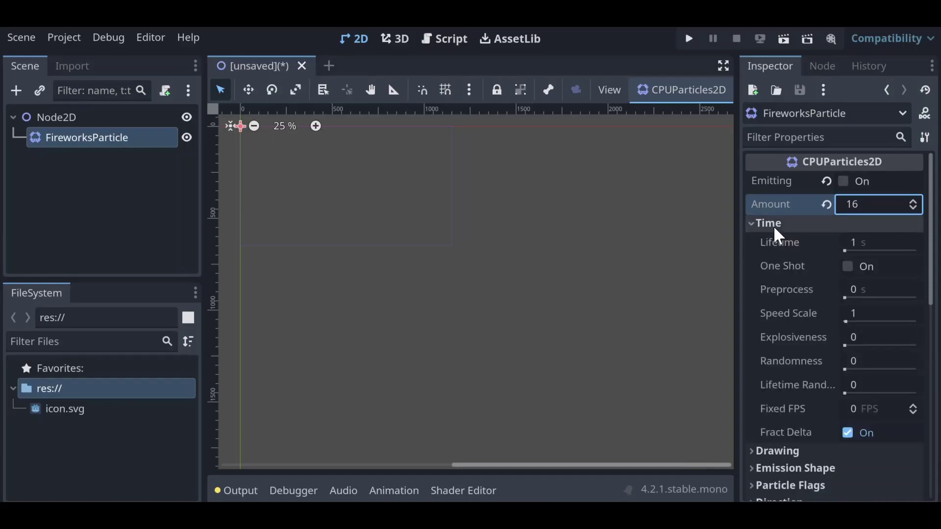
{"action": "left_click", "coordinate": [852, 241]}
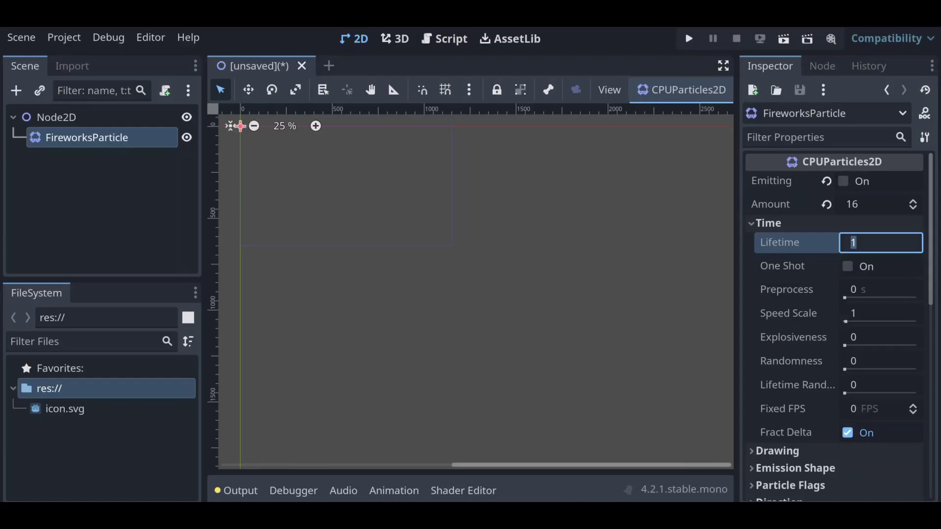
{"action": "type", "text": "2"}
{"action": "key", "text": "Return"}
{"action": "left_click", "coordinate": [848, 267]}
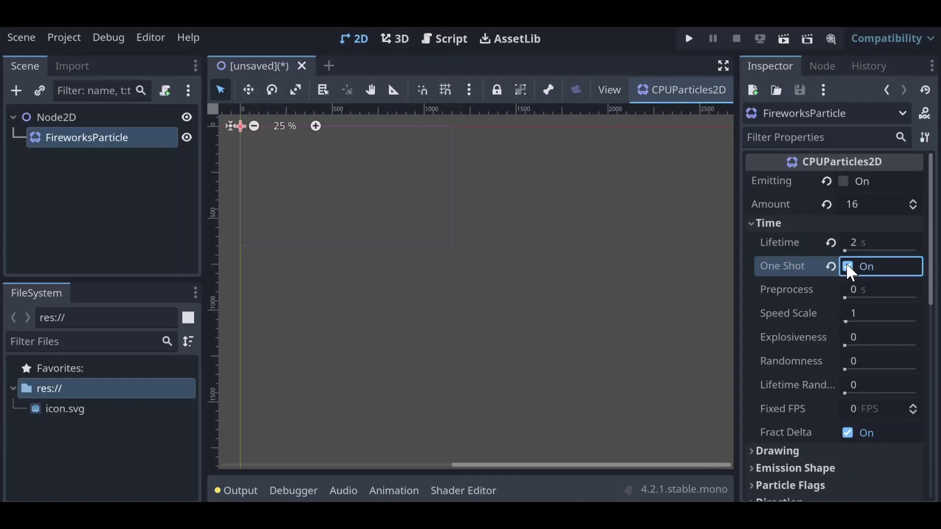
Set the particles' explosiveness to 1.
{"action": "left_click", "coordinate": [857, 340]}
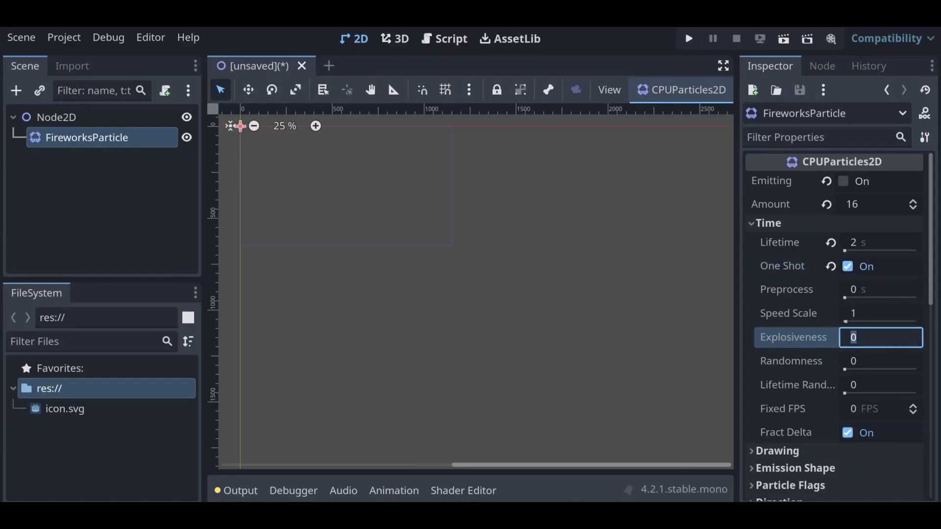
{"action": "type", "text": "1"}
{"action": "key", "text": "Return"}
Set the particle emission direction to x 0 and y -1.
{"action": "scroll", "coordinate": [779, 424], "scroll_direction": "down", "scroll_amount": 3}
{"action": "left_click", "coordinate": [779, 417]}
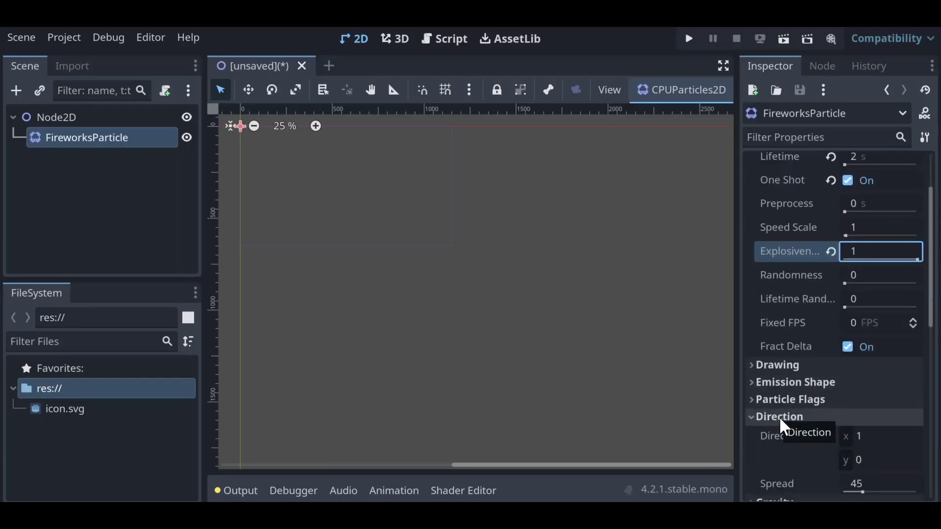
{"action": "scroll", "coordinate": [784, 427], "scroll_direction": "down", "scroll_amount": 2}
{"action": "left_click", "coordinate": [869, 392]}
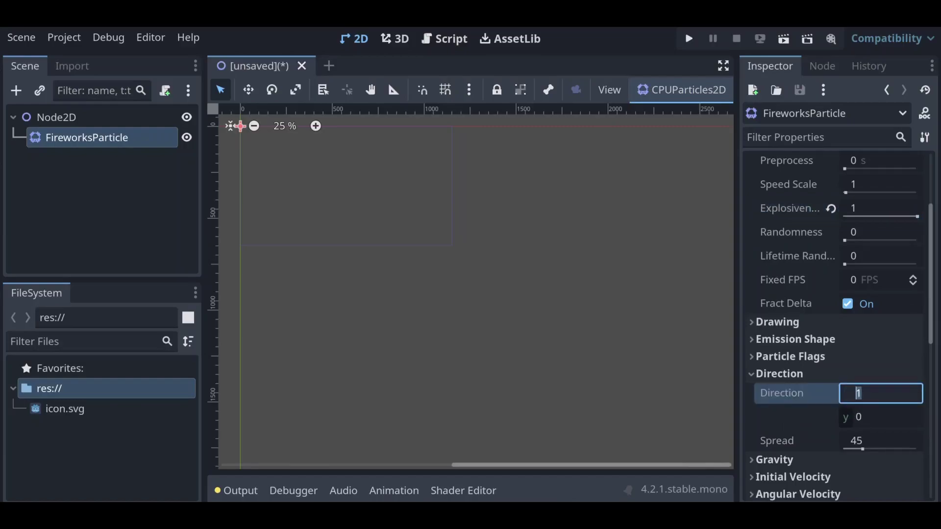
{"action": "type", "text": "0"}
{"action": "left_click", "coordinate": [872, 414]}
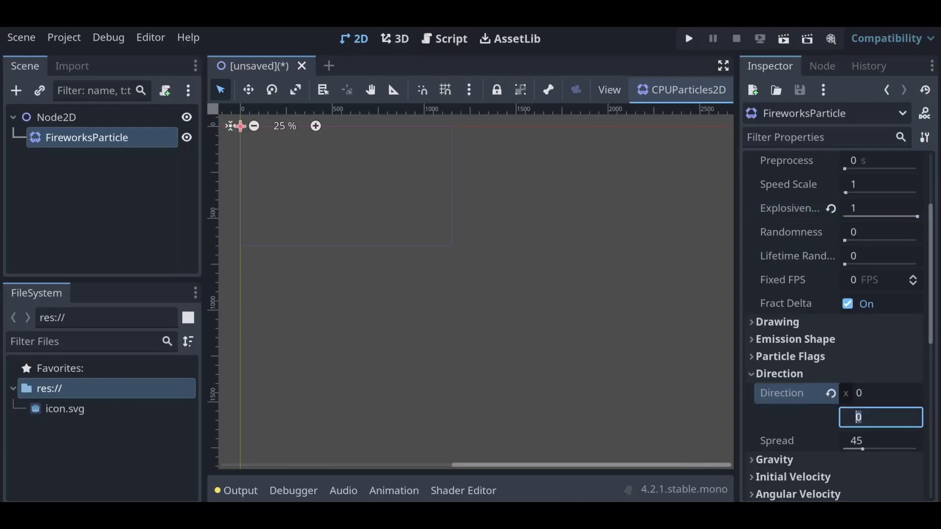
{"action": "type", "text": "-1"}
{"action": "key", "text": "Return"}
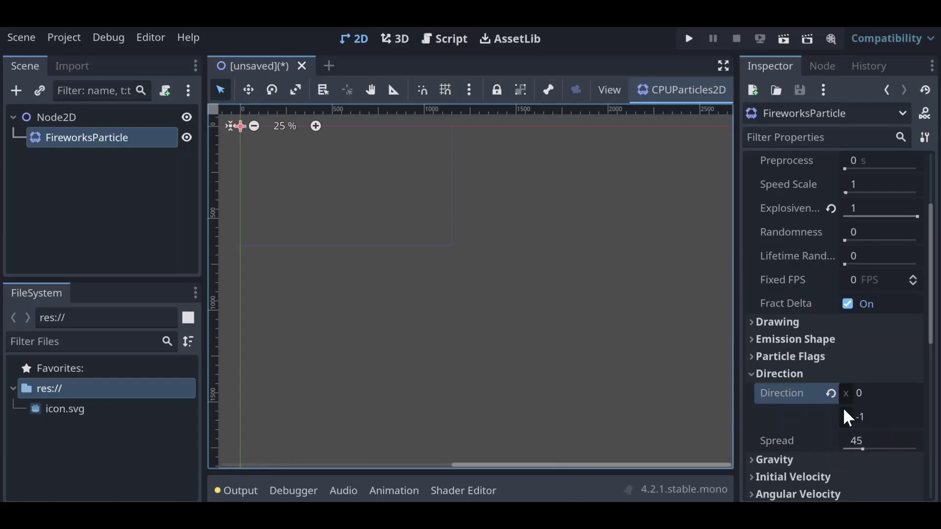
Set the particles' initial velocity to a minimum of 300 px/s and a maximum of 500 px/s.
{"action": "scroll", "coordinate": [804, 421], "scroll_direction": "down", "scroll_amount": 2}
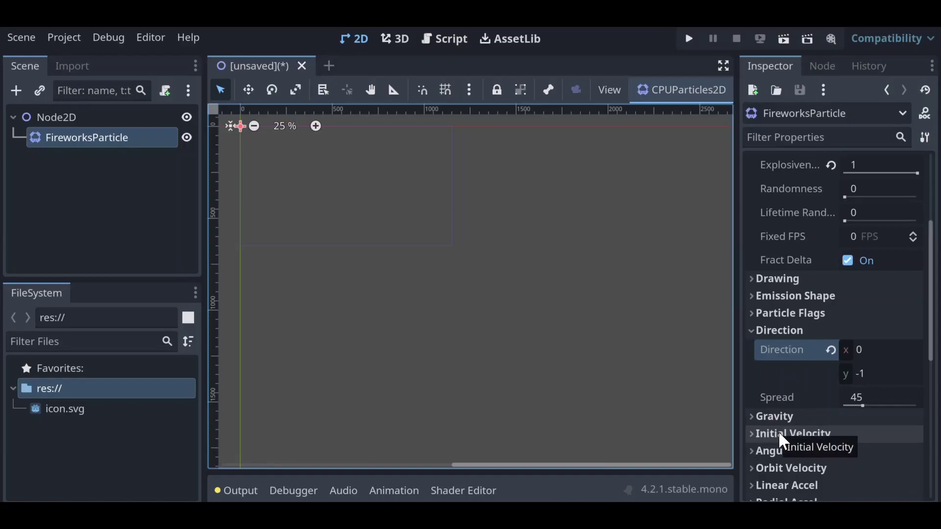
{"action": "left_click", "coordinate": [782, 434]}
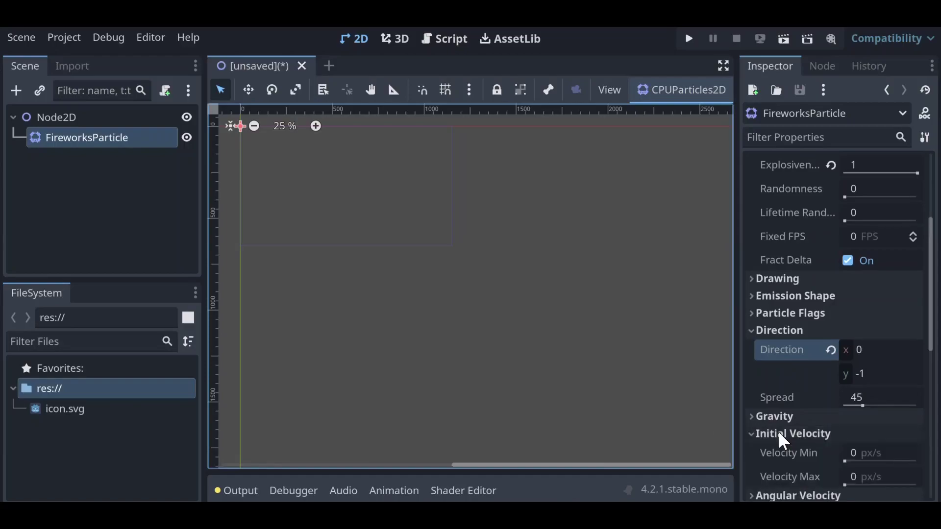
{"action": "scroll", "coordinate": [790, 431], "scroll_direction": "down", "scroll_amount": 2}
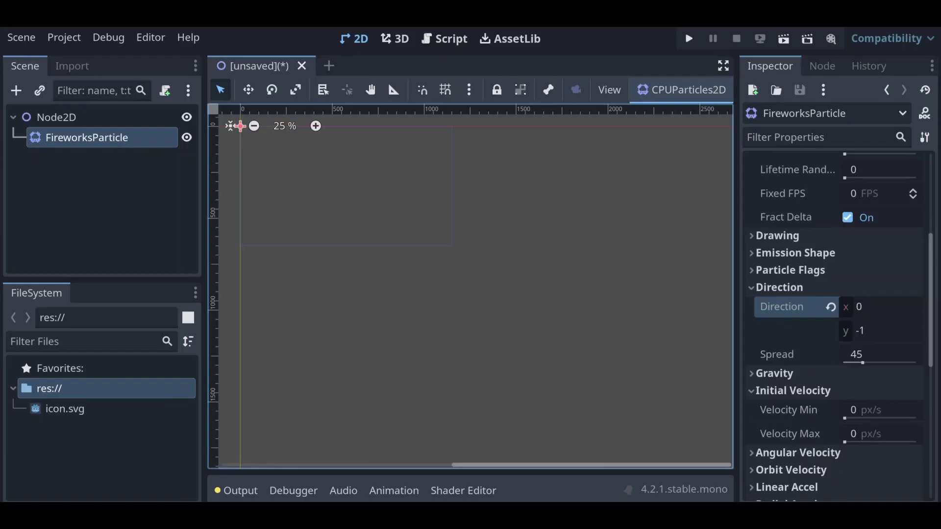
{"action": "left_click", "coordinate": [872, 409]}
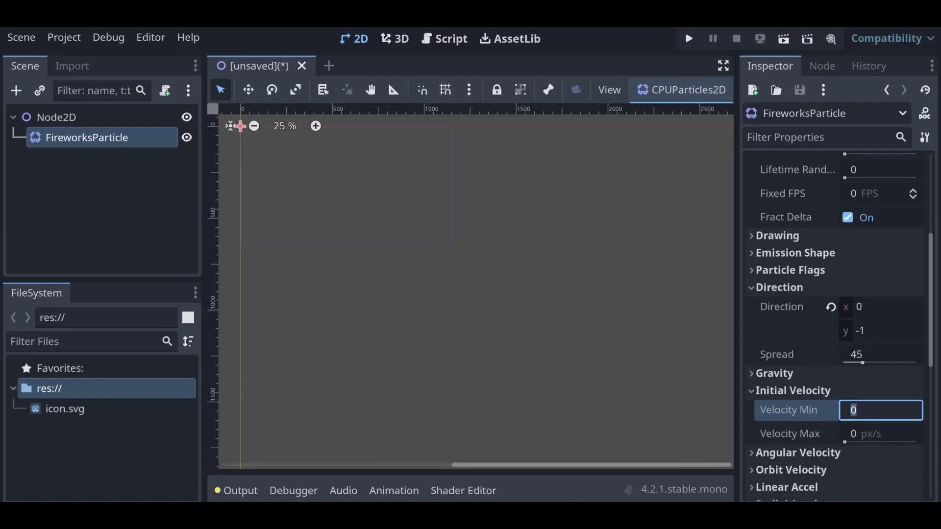
{"action": "type", "text": "300"}
{"action": "left_click", "coordinate": [875, 435]}
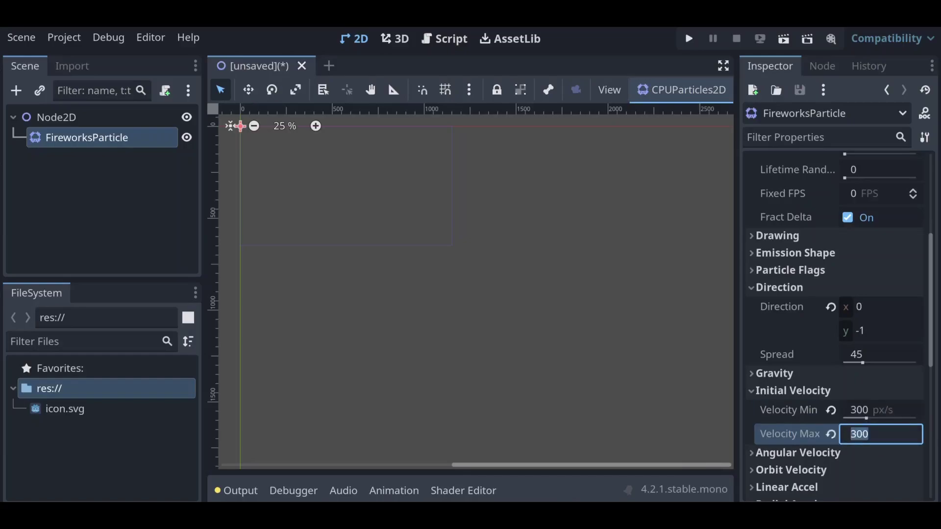
{"action": "type", "text": "500"}
{"action": "key", "text": "Return"}
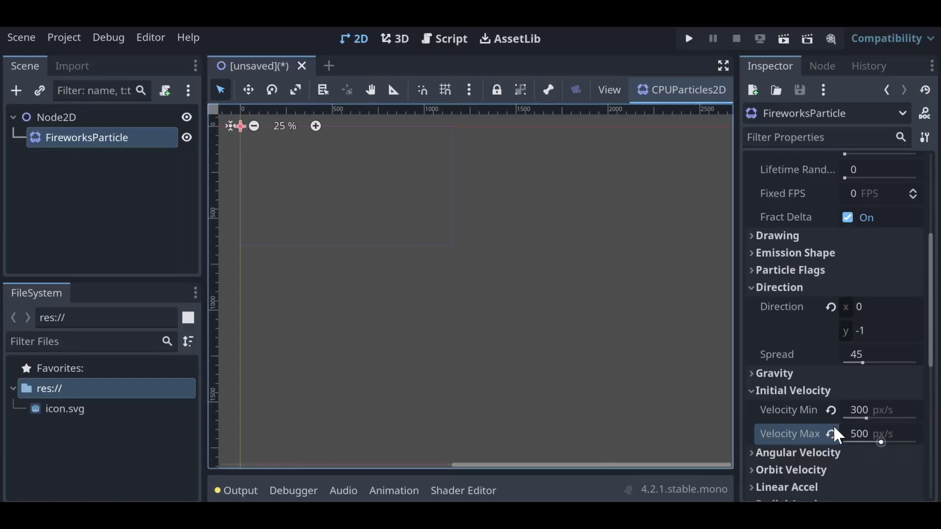
Set the particle scale amount to a minimum of 2 and a maximum of 3.
{"action": "scroll", "coordinate": [816, 362], "scroll_direction": "down", "scroll_amount": 3}
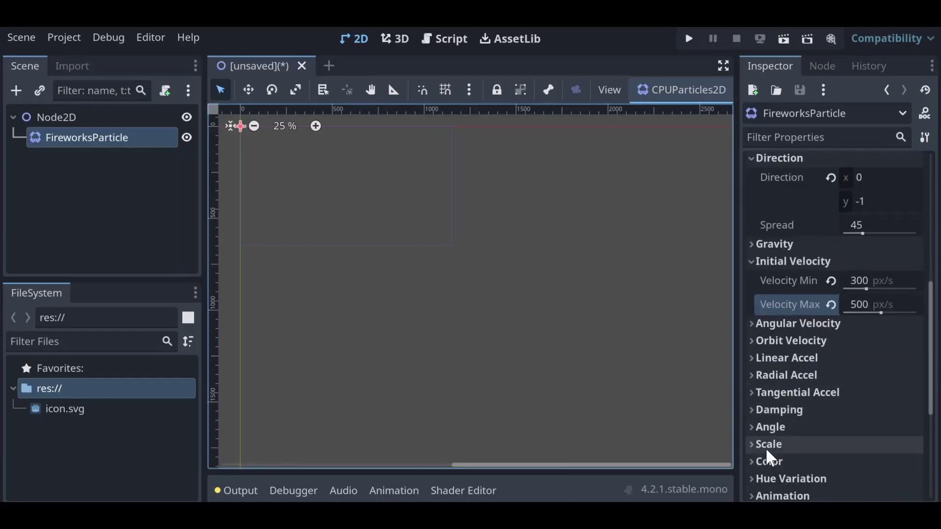
{"action": "left_click", "coordinate": [766, 446]}
{"action": "scroll", "coordinate": [767, 449], "scroll_direction": "down", "scroll_amount": 3}
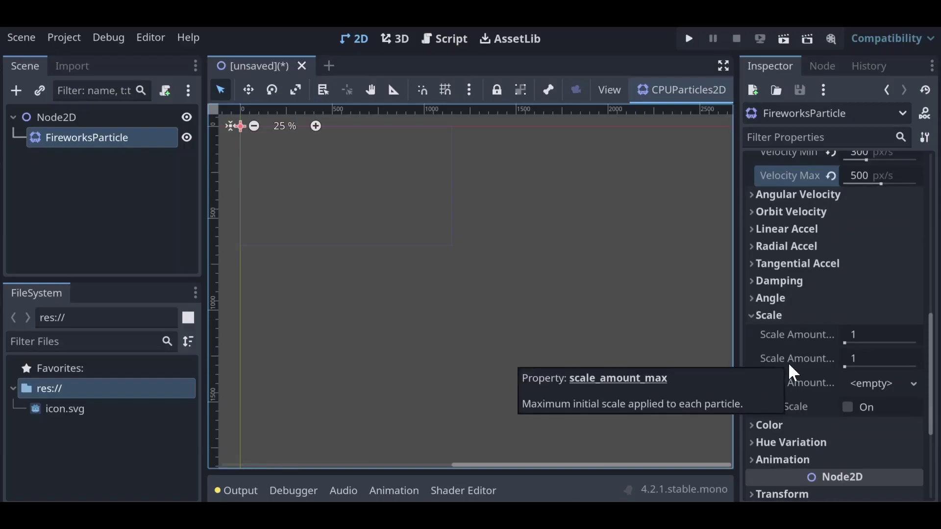
{"action": "left_click", "coordinate": [853, 333]}
{"action": "type", "text": "2"}
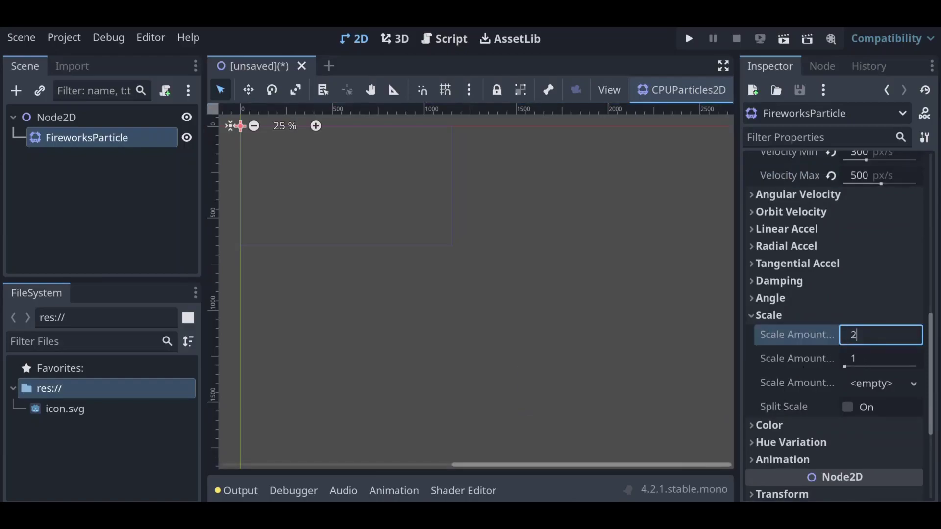
{"action": "left_click", "coordinate": [859, 357]}
{"action": "type", "text": "3"}
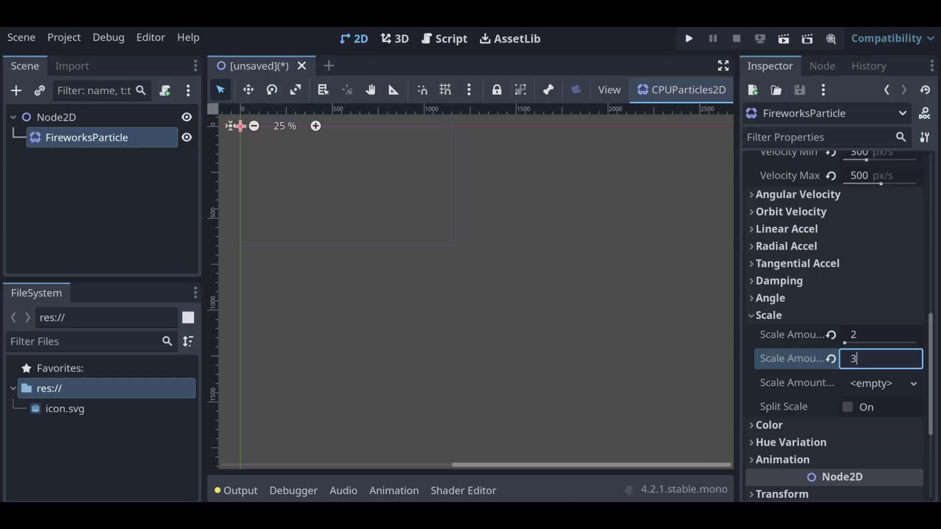
Set the particle color to a bright turquoise green, hex 00f4ae.
{"action": "scroll", "coordinate": [790, 379], "scroll_direction": "down", "scroll_amount": 3}
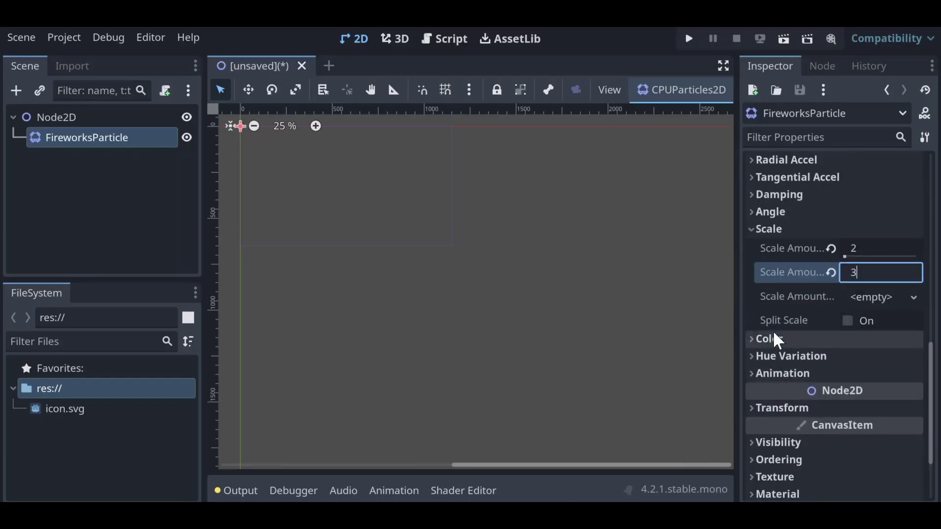
{"action": "left_click", "coordinate": [775, 339]}
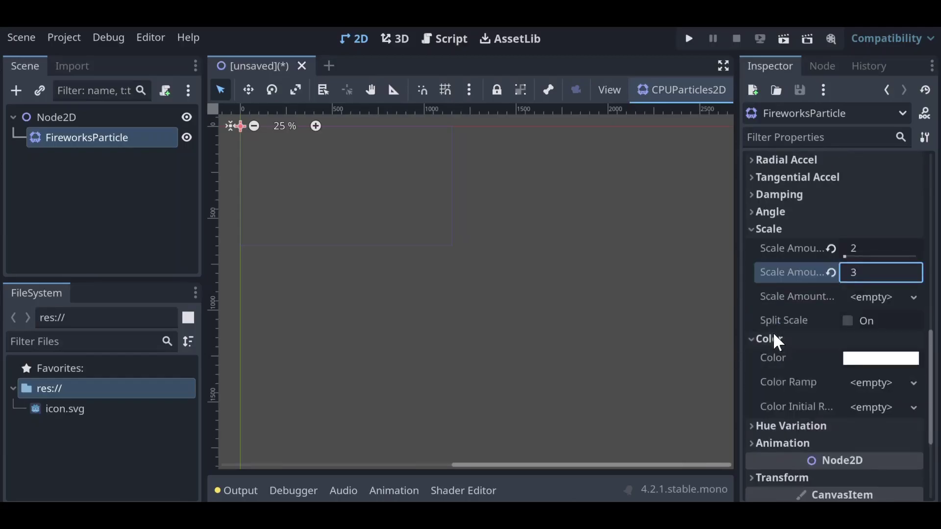
{"action": "left_click", "coordinate": [854, 361]}
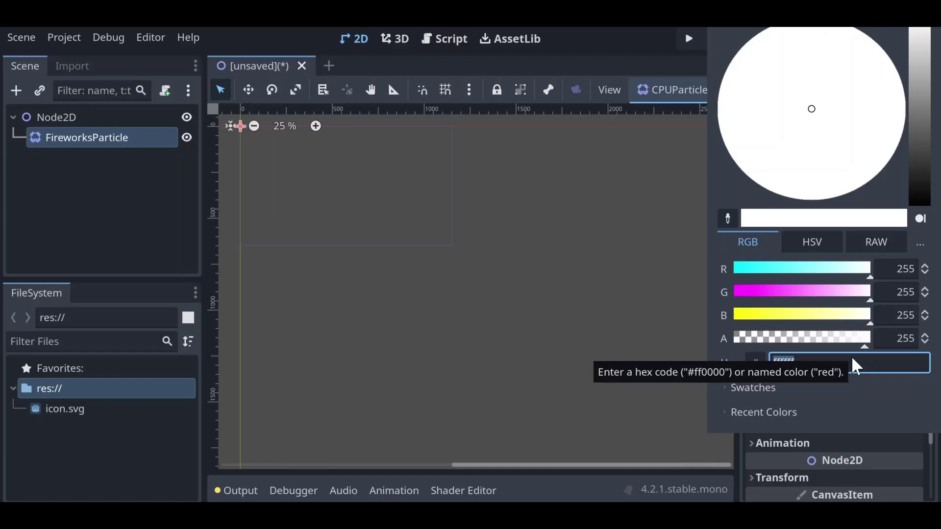
{"action": "left_click_drag", "start_coordinate": [761, 273], "coordinate": [753, 273]}
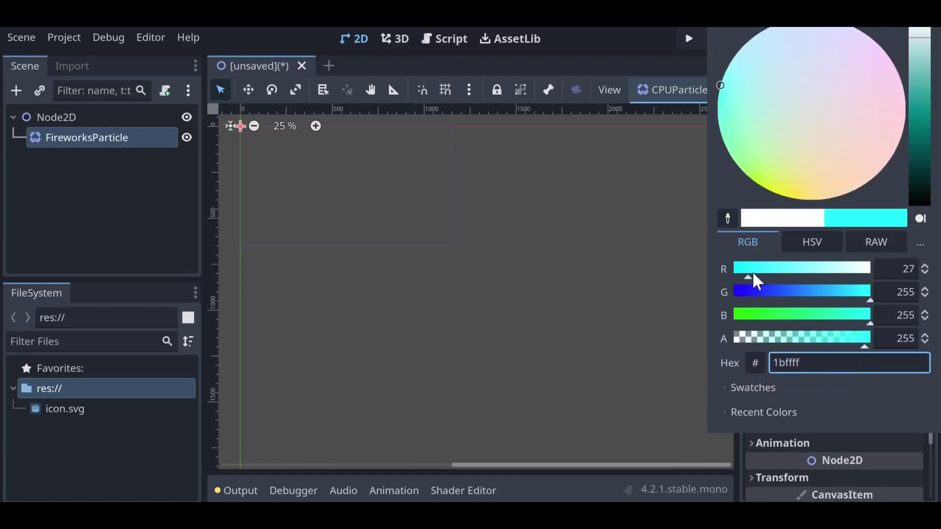
{"action": "left_click", "coordinate": [927, 120]}
{"action": "left_click_drag", "start_coordinate": [926, 120], "coordinate": [928, 88]}
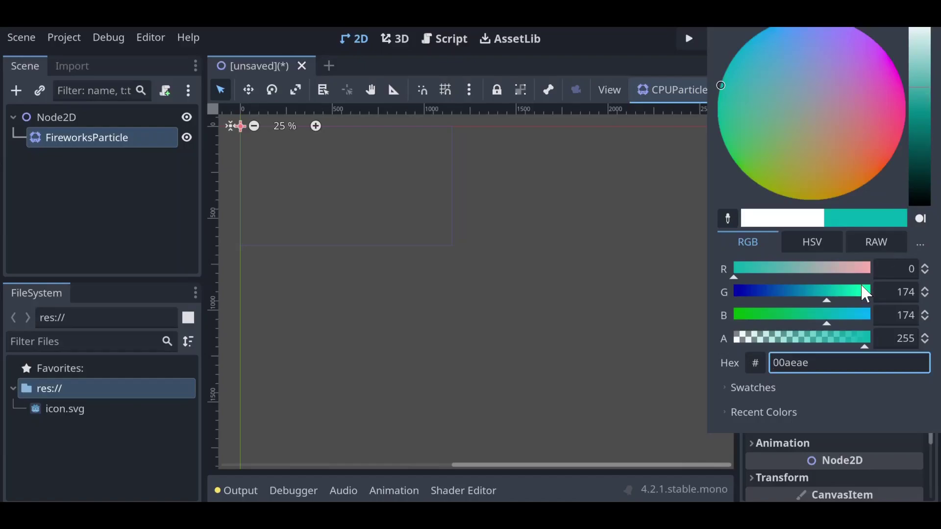
{"action": "left_click_drag", "start_coordinate": [863, 292], "coordinate": [861, 291]}
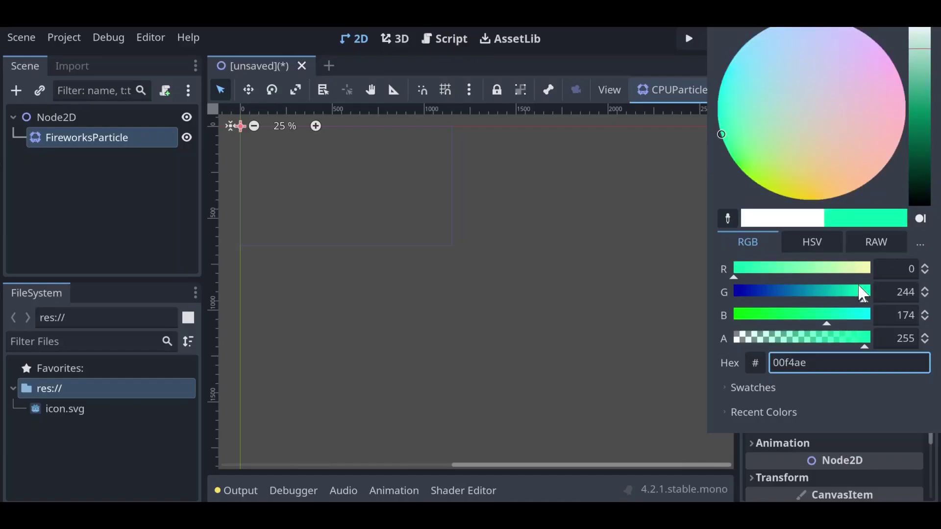
{"action": "left_click", "coordinate": [673, 287]}
Set the particles' hue variation to a minimum of -1 and a maximum of 1, and assign a new Curve as its variation curve.
{"action": "scroll", "coordinate": [832, 381], "scroll_direction": "down", "scroll_amount": 3}
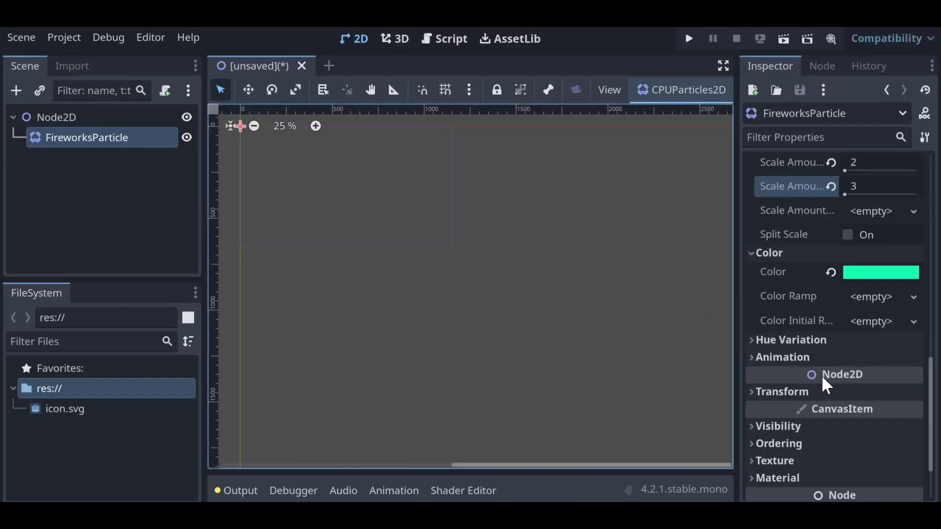
{"action": "left_click", "coordinate": [790, 339]}
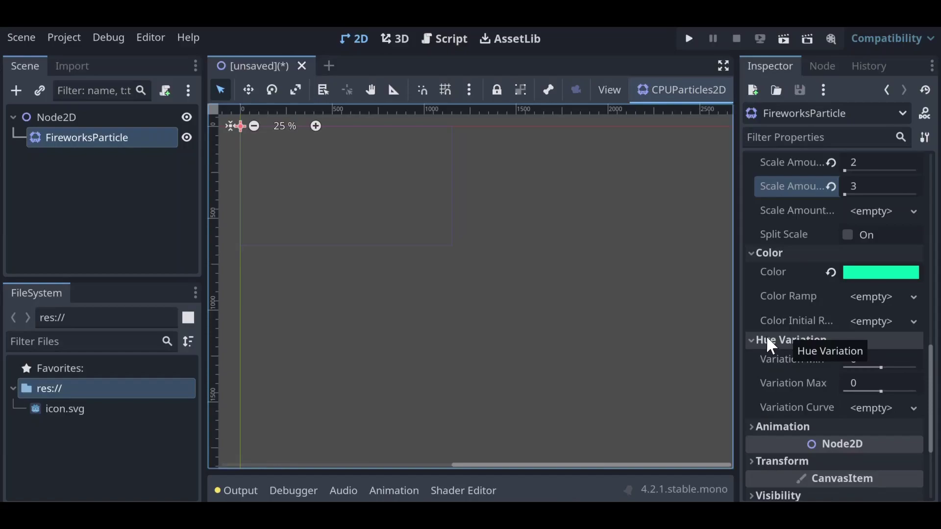
{"action": "left_click", "coordinate": [866, 359]}
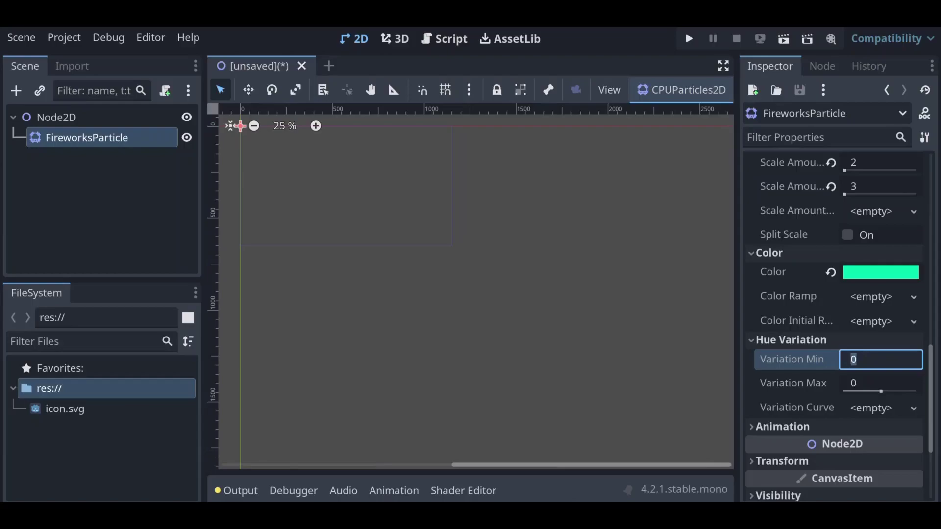
{"action": "type", "text": "-1"}
{"action": "key", "text": "Return"}
{"action": "left_click", "coordinate": [865, 384]}
{"action": "type", "text": "1"}
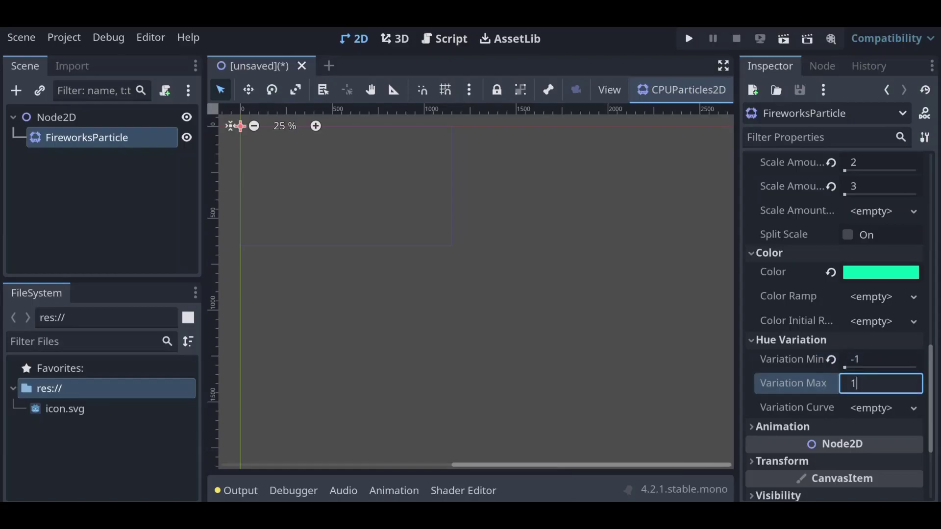
{"action": "key", "text": "Return"}
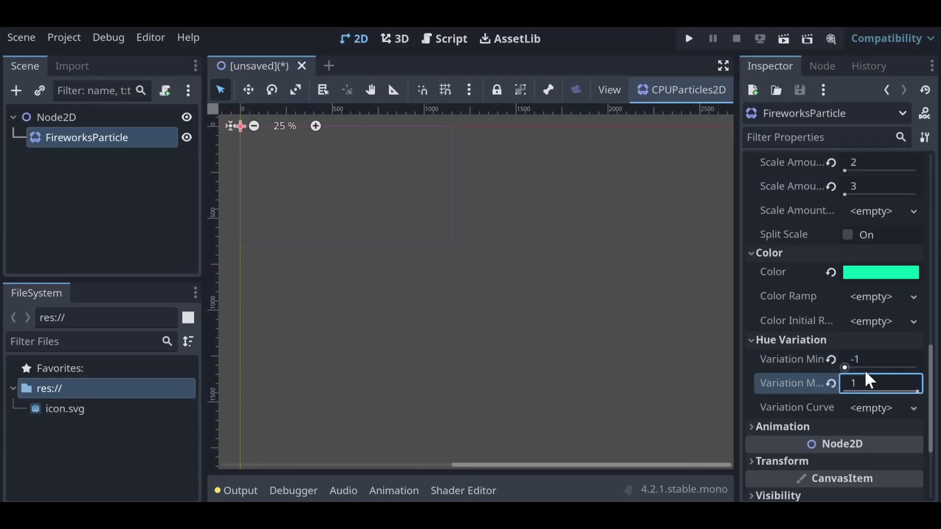
{"action": "left_click", "coordinate": [889, 409]}
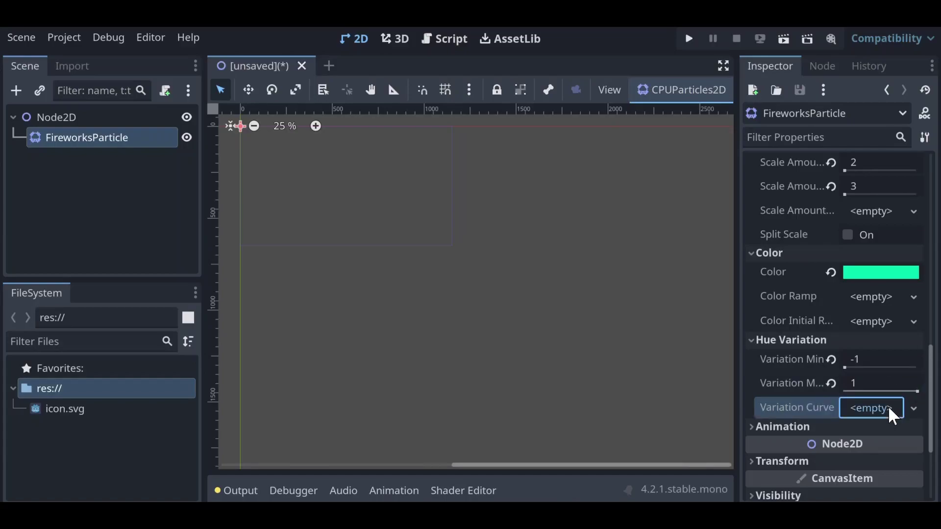
{"action": "left_click", "coordinate": [872, 425]}
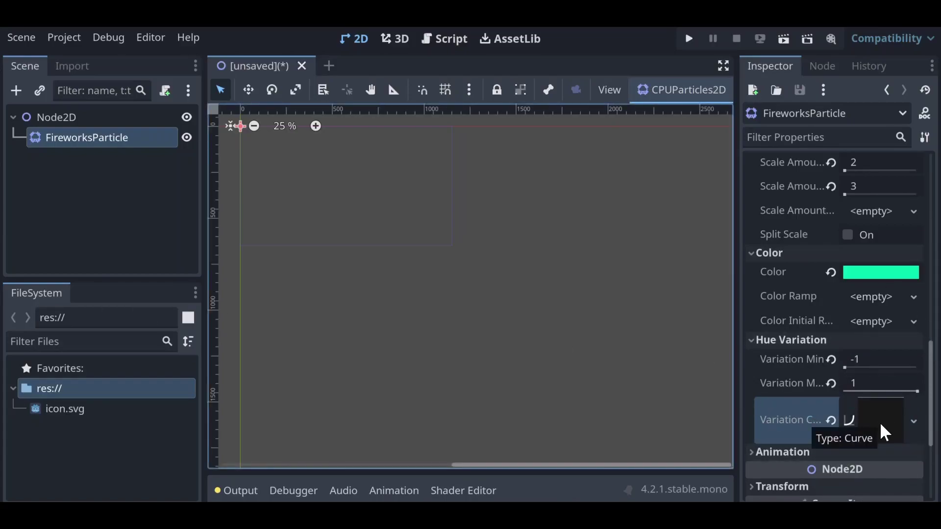
Restart the particle emission to preview the one-shot burst around the scene origin.
{"action": "scroll", "coordinate": [793, 274], "scroll_direction": "up", "scroll_amount": 10}
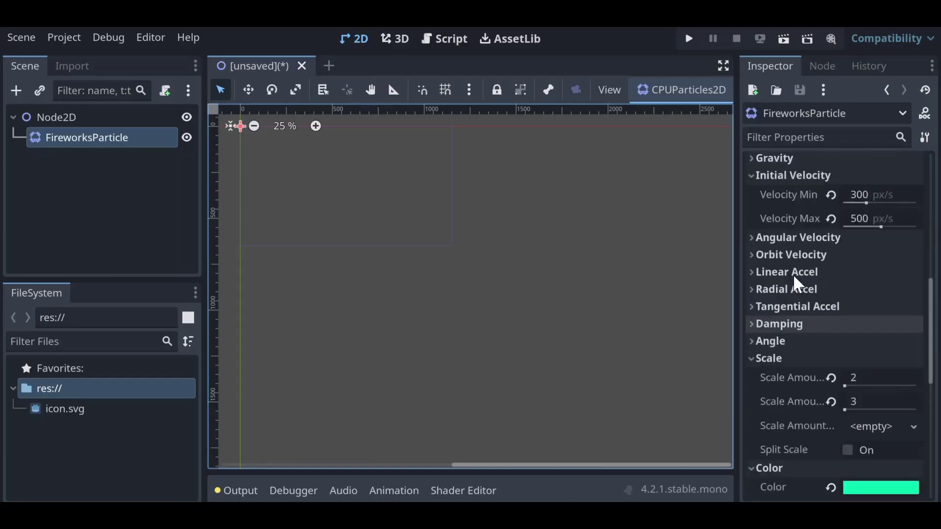
{"action": "left_click", "coordinate": [843, 180]}
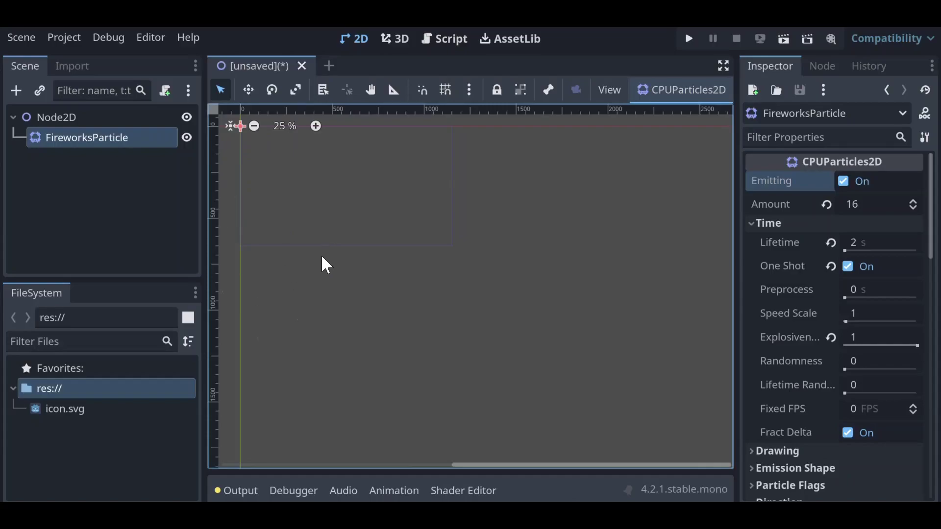
{"action": "middle_click_drag", "start_coordinate": [322, 261], "coordinate": [423, 342]}
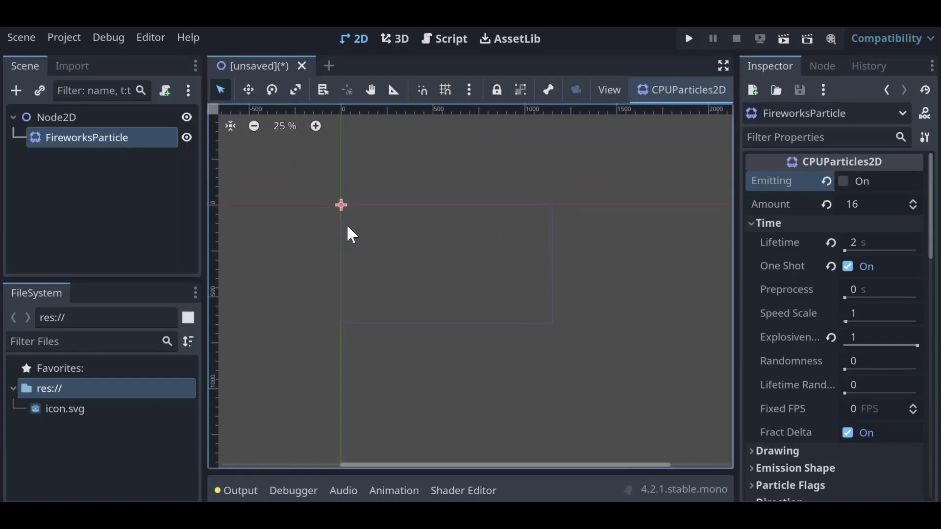
{"action": "scroll", "coordinate": [347, 228], "scroll_direction": "up", "scroll_amount": 8}
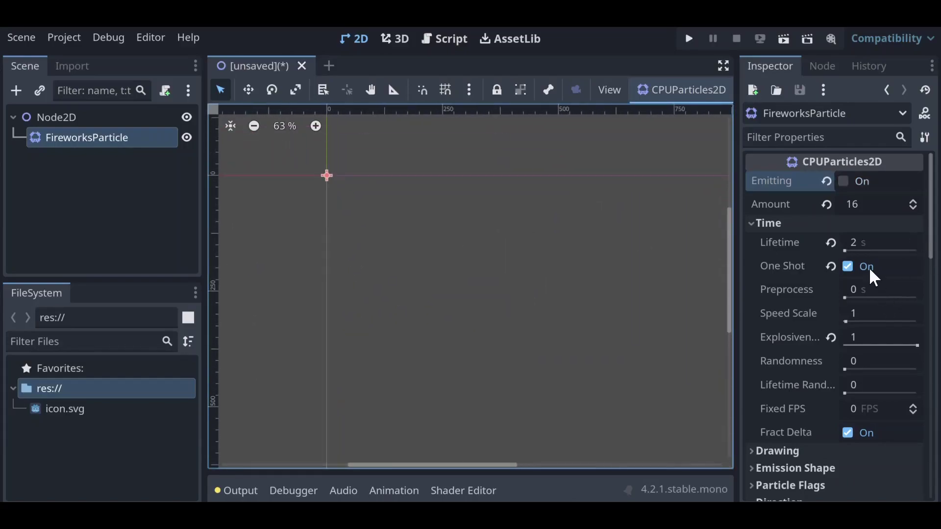
Turn off One Shot and enable Emitting to preview the particles bursting repeatedly at the origin, then deselect the node.
{"action": "left_click", "coordinate": [848, 267]}
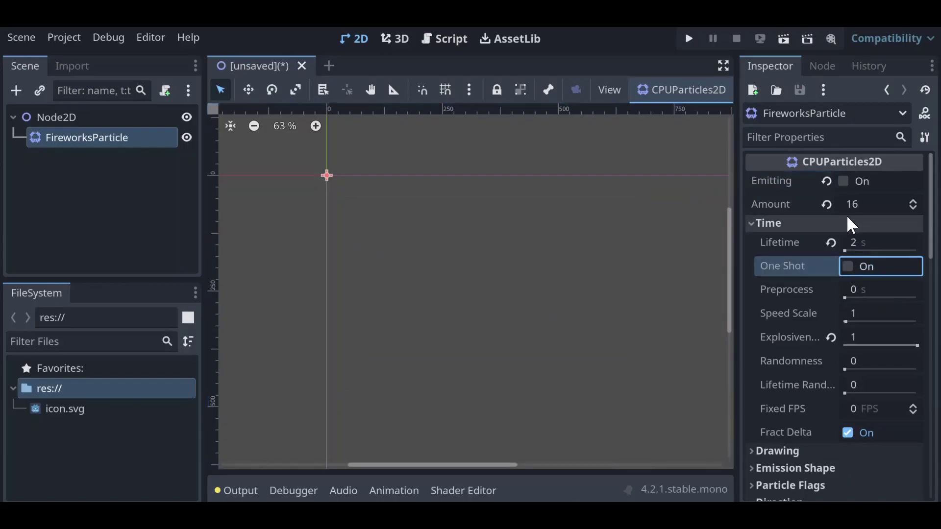
{"action": "left_click", "coordinate": [843, 181]}
{"action": "middle_click_drag", "start_coordinate": [377, 241], "coordinate": [441, 286]}
{"action": "scroll", "coordinate": [408, 233], "scroll_direction": "up", "scroll_amount": 1}
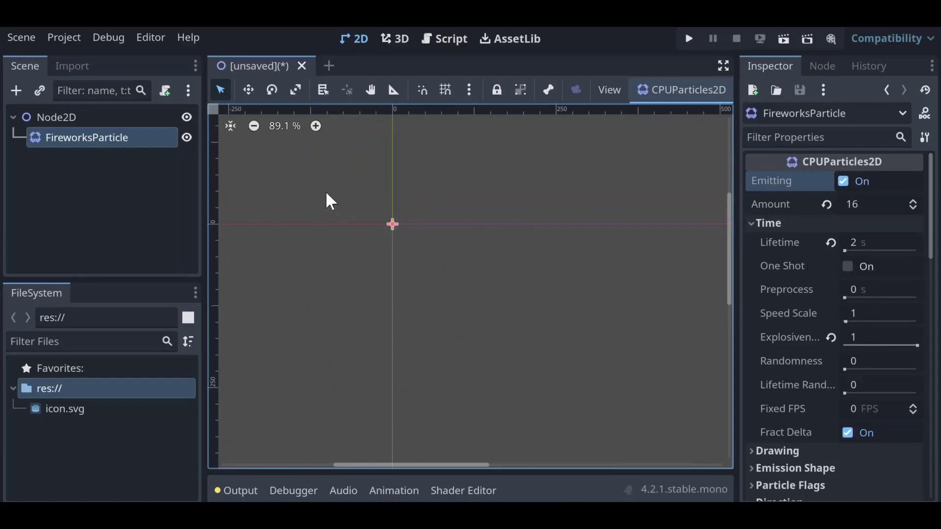
{"action": "scroll", "coordinate": [379, 220], "scroll_direction": "up", "scroll_amount": 1}
{"action": "scroll", "coordinate": [369, 210], "scroll_direction": "up", "scroll_amount": 2}
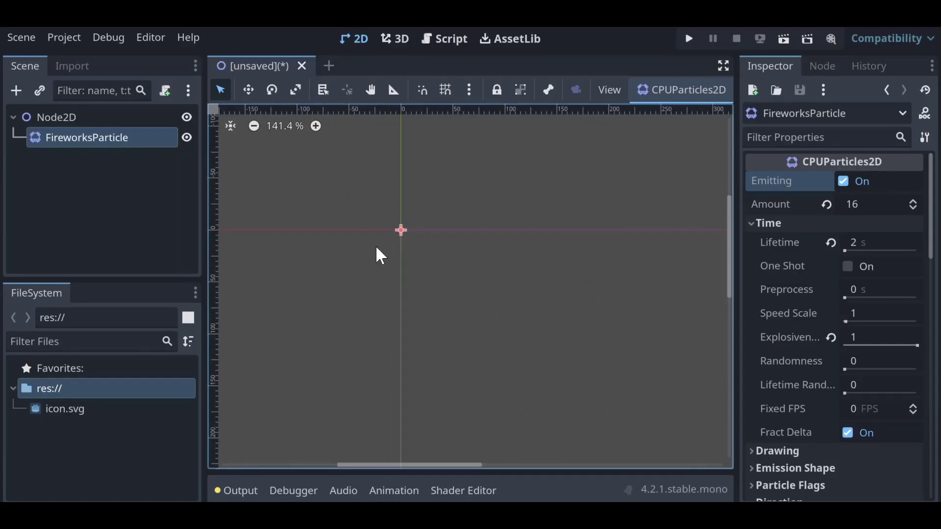
{"action": "scroll", "coordinate": [569, 343], "scroll_direction": "up", "scroll_amount": 1}
{"action": "left_click", "coordinate": [568, 343]}
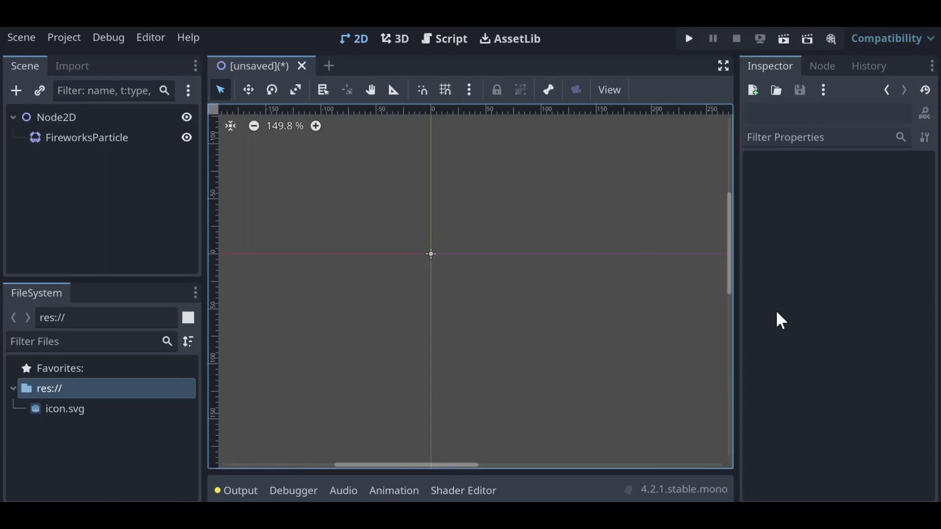